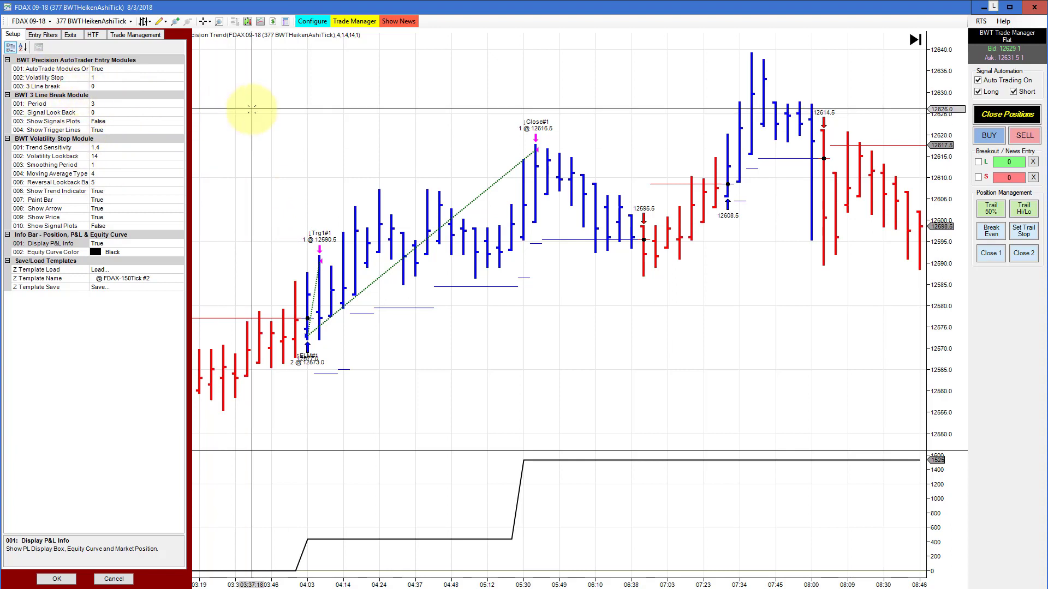
Close the FDAX 09-18 strategy settings panel with OK to reveal the $1,525.00 P&L box
{"action": "left_click", "coordinate": [116, 579]}
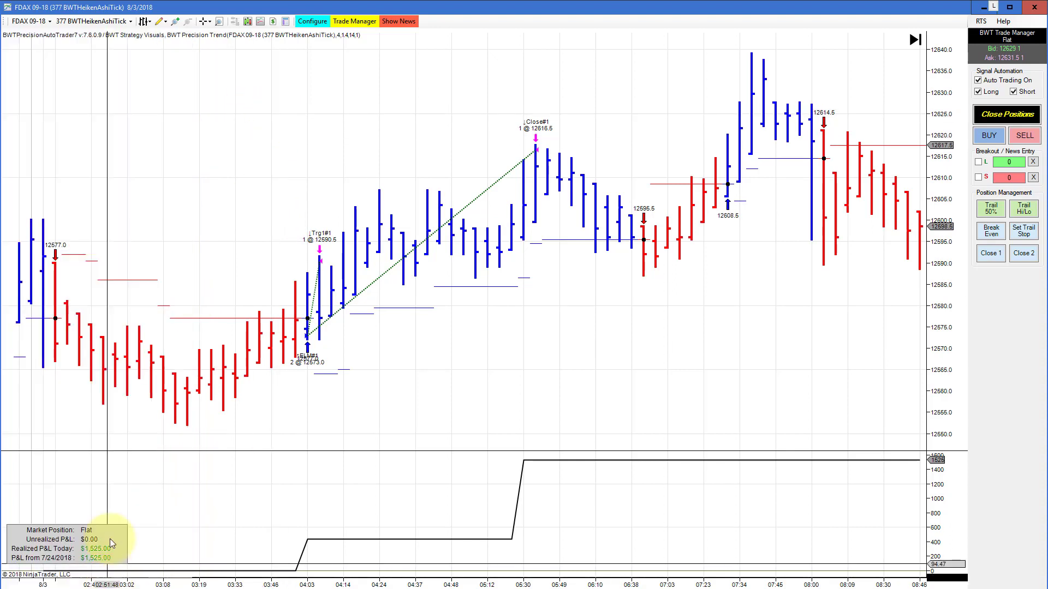
{"action": "right_click", "coordinate": [273, 133]}
{"action": "left_click", "coordinate": [320, 192]}
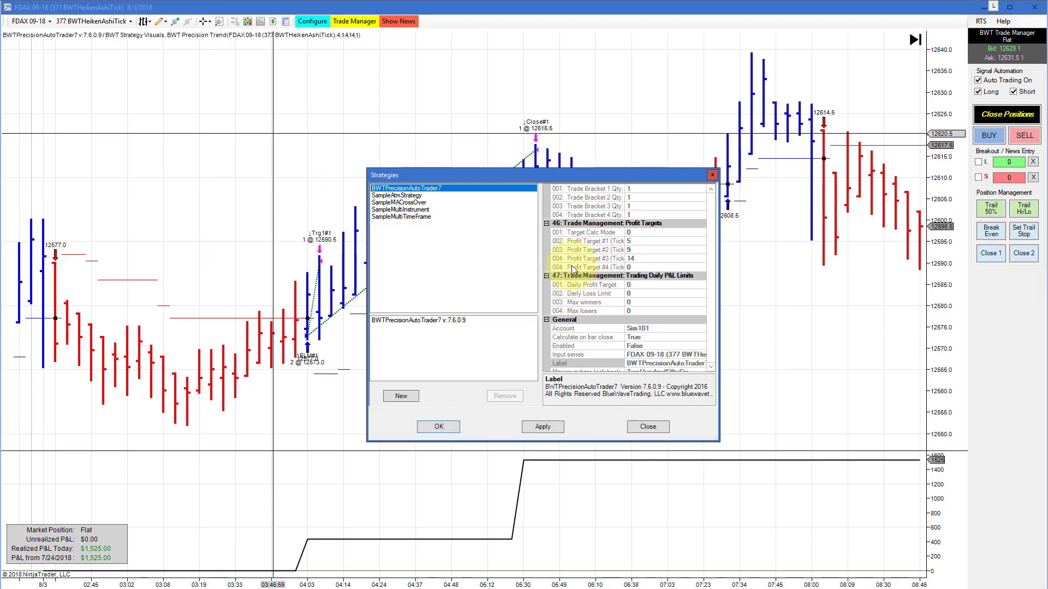
{"action": "left_click", "coordinate": [430, 321]}
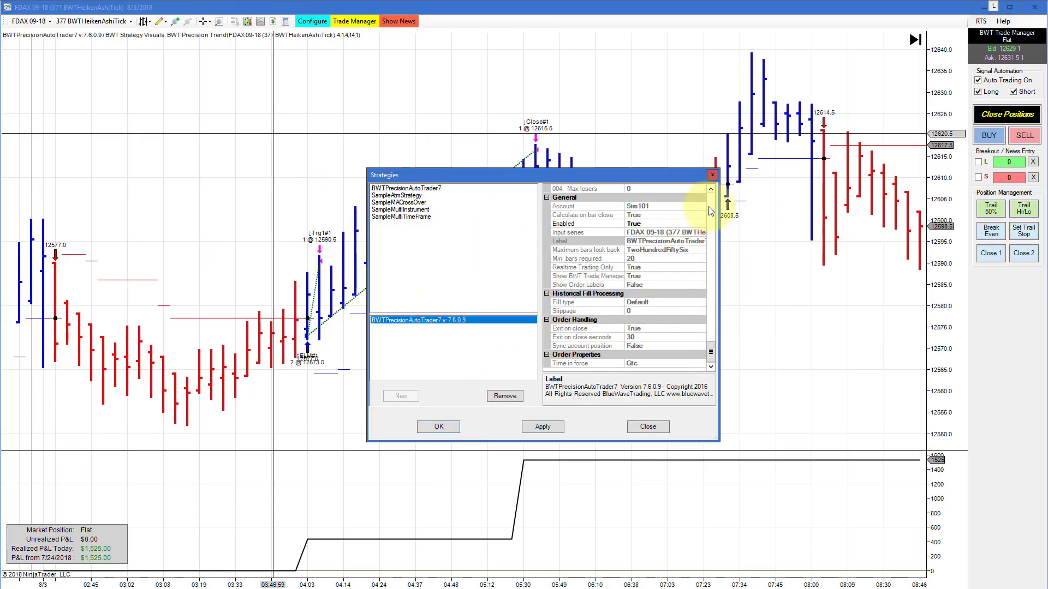
{"action": "scroll", "coordinate": [702, 220], "scroll_direction": "up", "scroll_amount": 3}
{"action": "left_click_drag", "start_coordinate": [712, 333], "coordinate": [710, 198]}
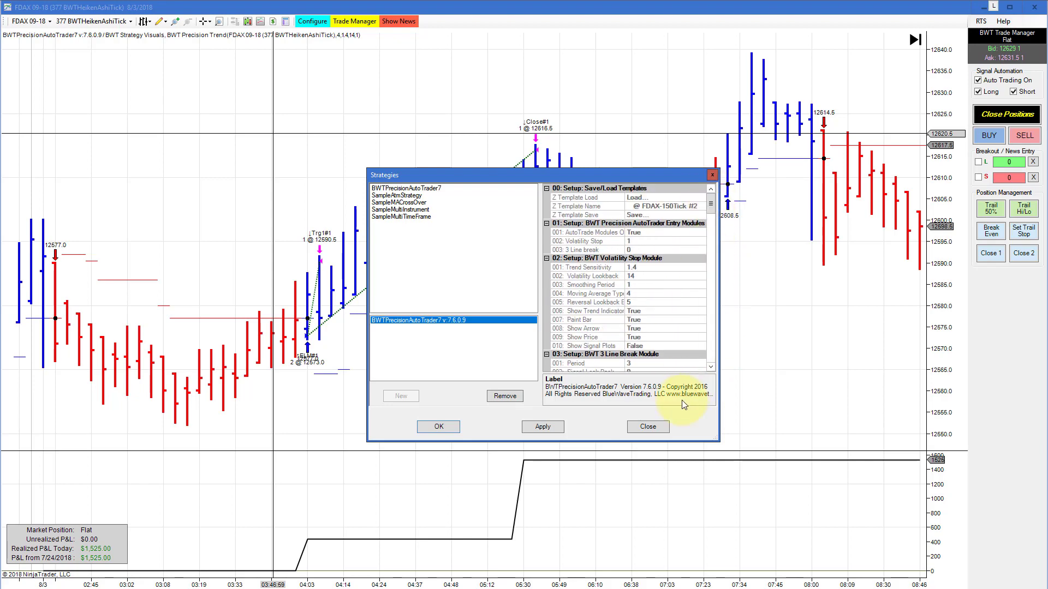
{"action": "left_click", "coordinate": [657, 428]}
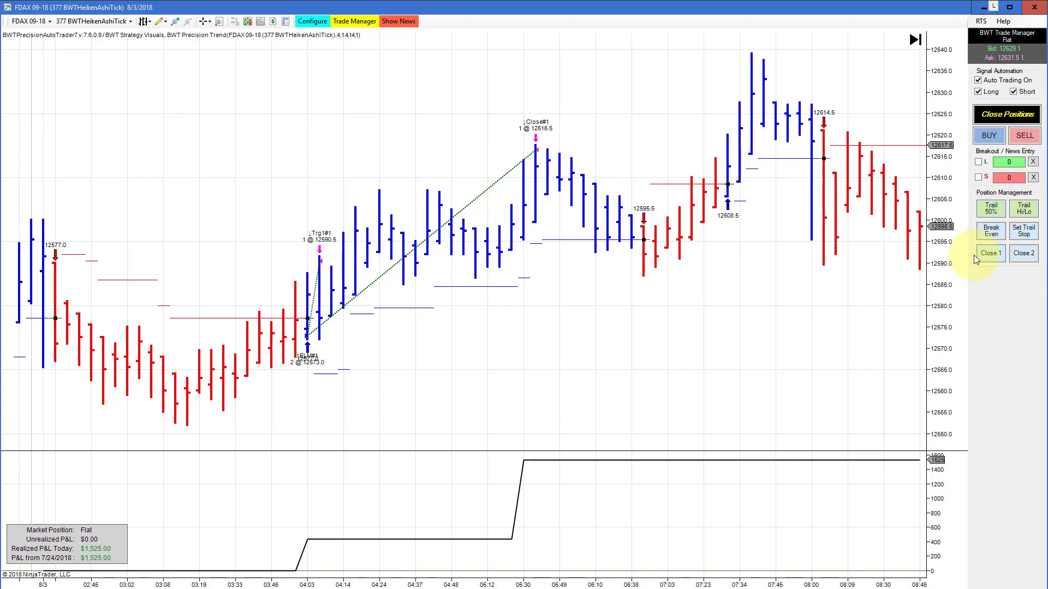
Show Realtime Settings, jump to the latest bars, and display the AutoTrader strategy's parameters
{"action": "left_click", "coordinate": [981, 22]}
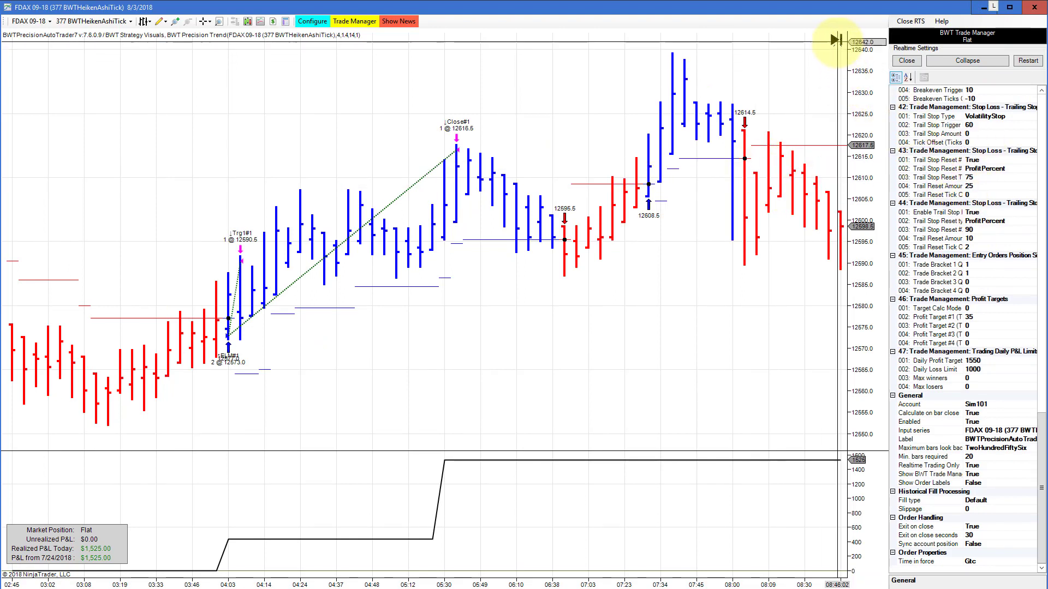
{"action": "left_click", "coordinate": [836, 39]}
{"action": "right_click", "coordinate": [304, 88]}
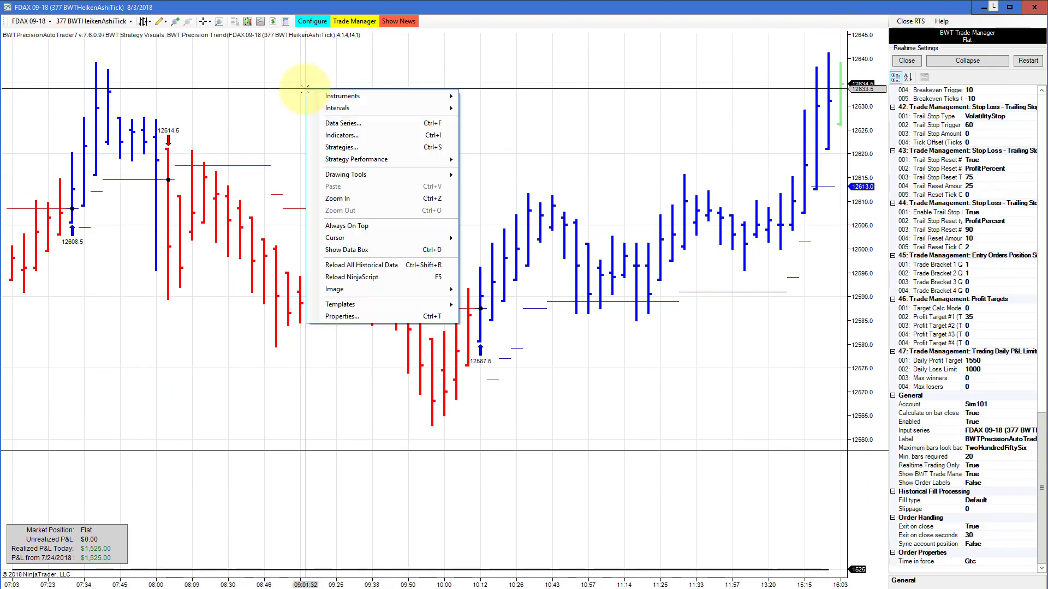
{"action": "left_click", "coordinate": [339, 147]}
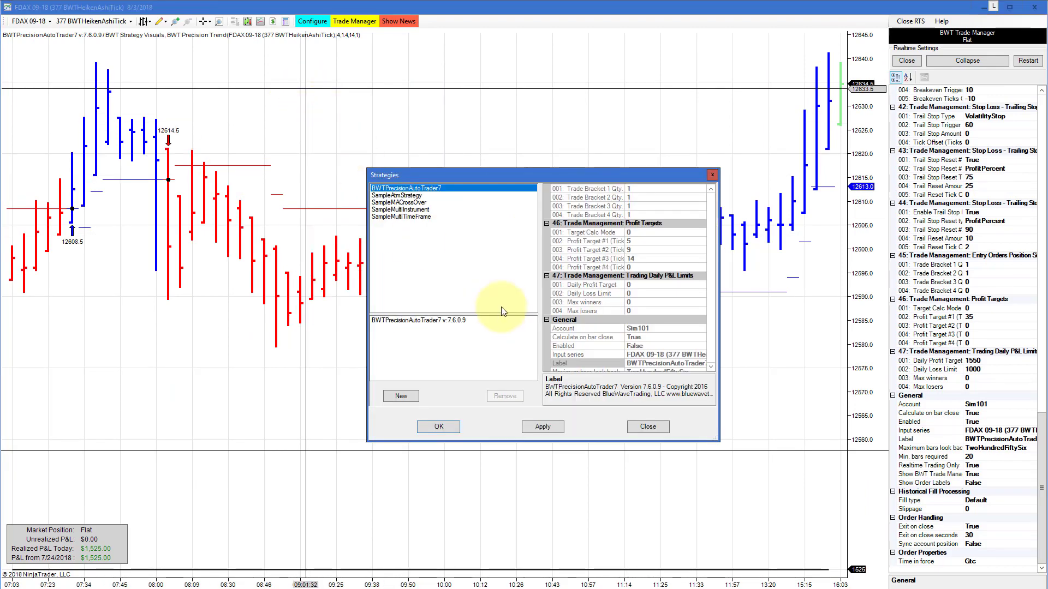
{"action": "left_click", "coordinate": [447, 323]}
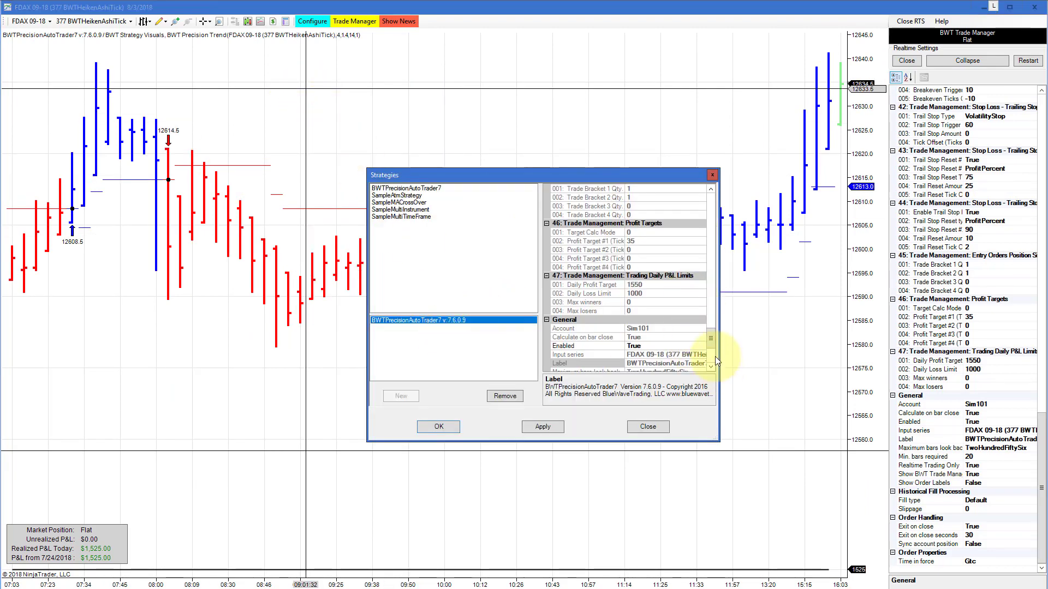
Review the strategy parameters, close the Strategies window, and scroll the chart back
{"action": "left_click_drag", "start_coordinate": [711, 338], "coordinate": [711, 318]}
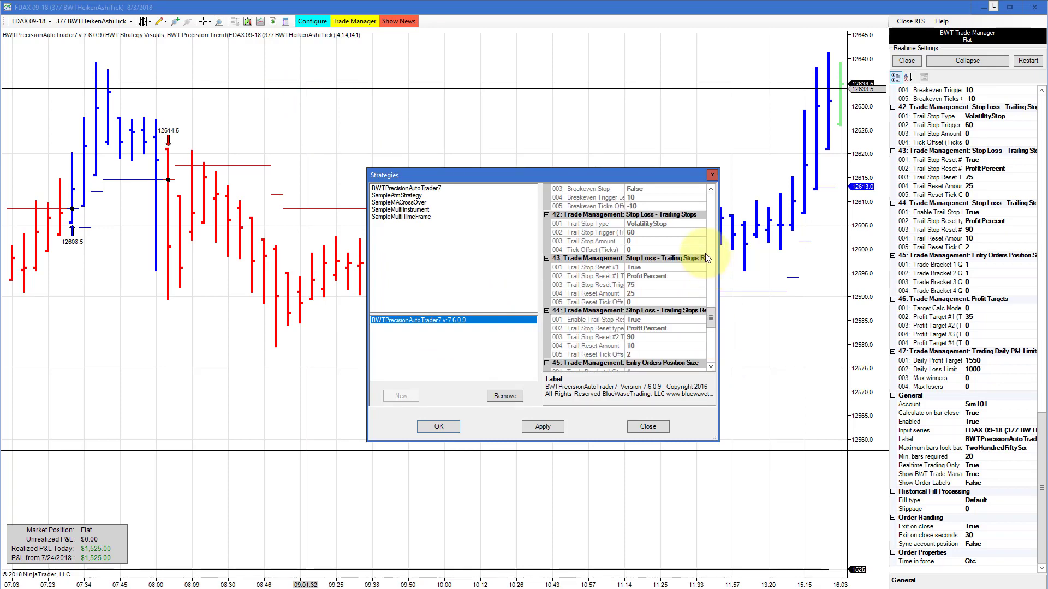
{"action": "left_click", "coordinate": [649, 426]}
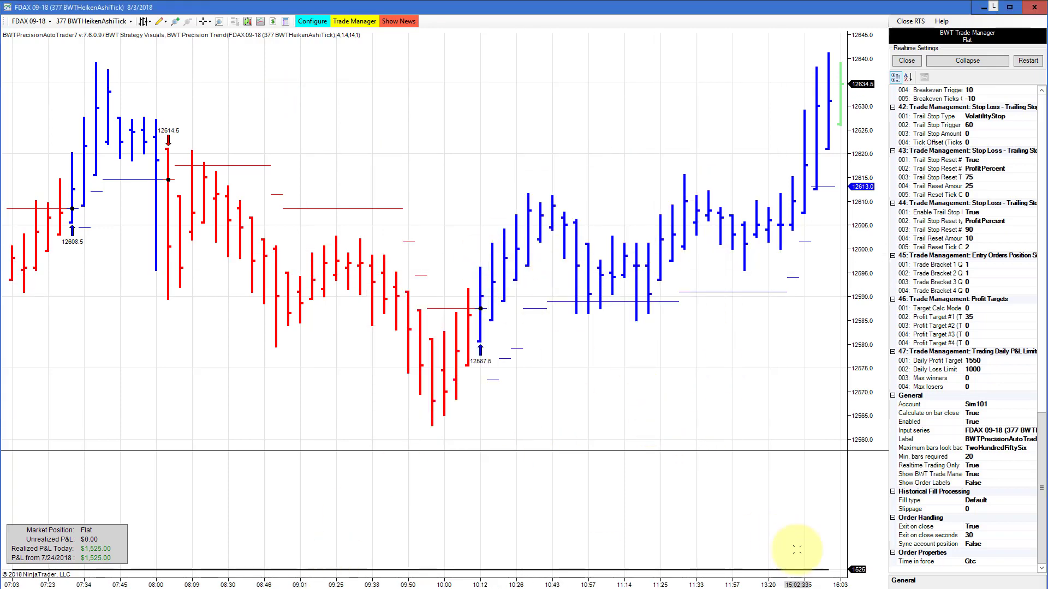
{"action": "scroll", "coordinate": [798, 583], "scroll_direction": "up", "scroll_amount": 15}
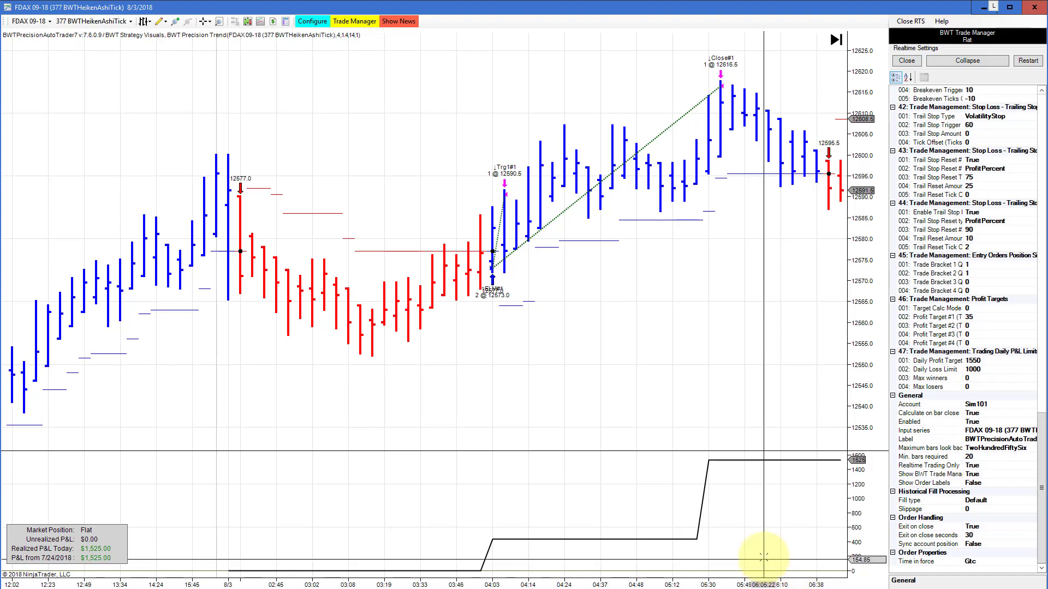
{"action": "scroll", "coordinate": [690, 584], "scroll_direction": "down", "scroll_amount": 6}
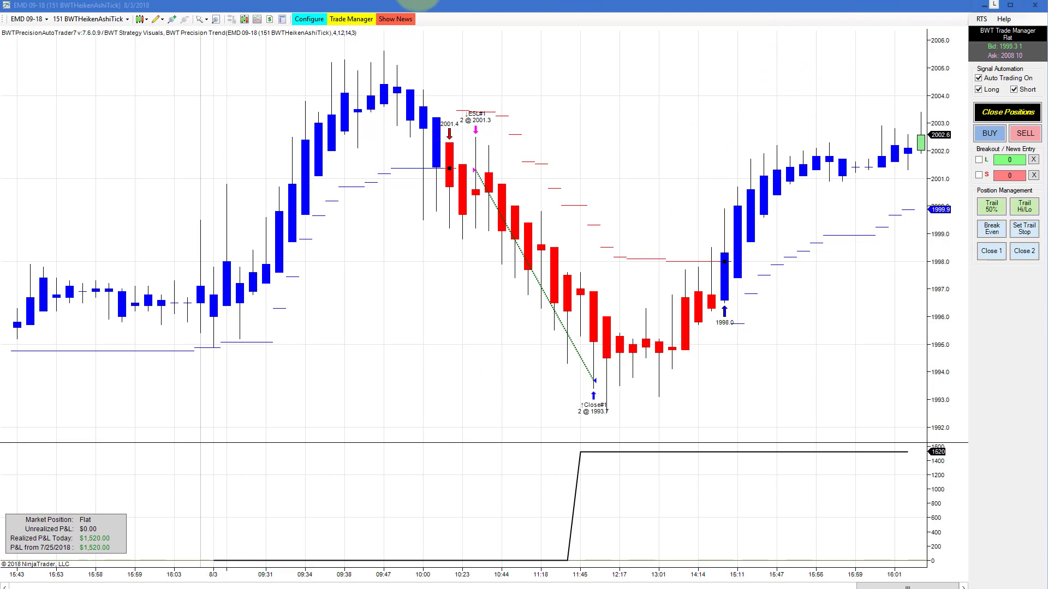
Open and close the EMD configuration, then review CL's Trade Management settings and cancel unchanged
{"action": "left_click", "coordinate": [300, 20]}
{"action": "left_click", "coordinate": [129, 498]}
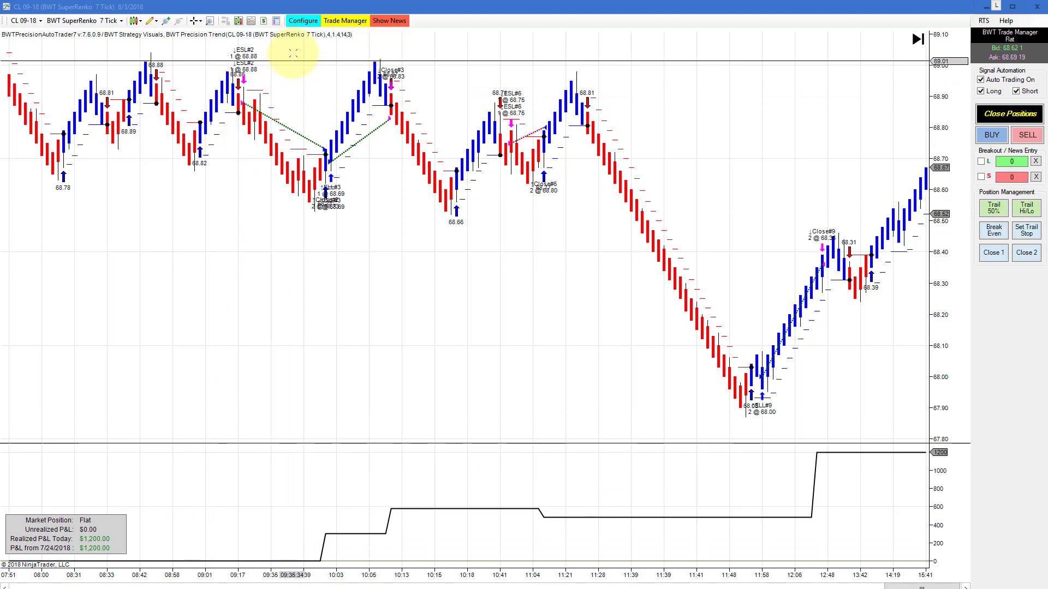
{"action": "left_click", "coordinate": [301, 22]}
{"action": "left_click", "coordinate": [134, 33]}
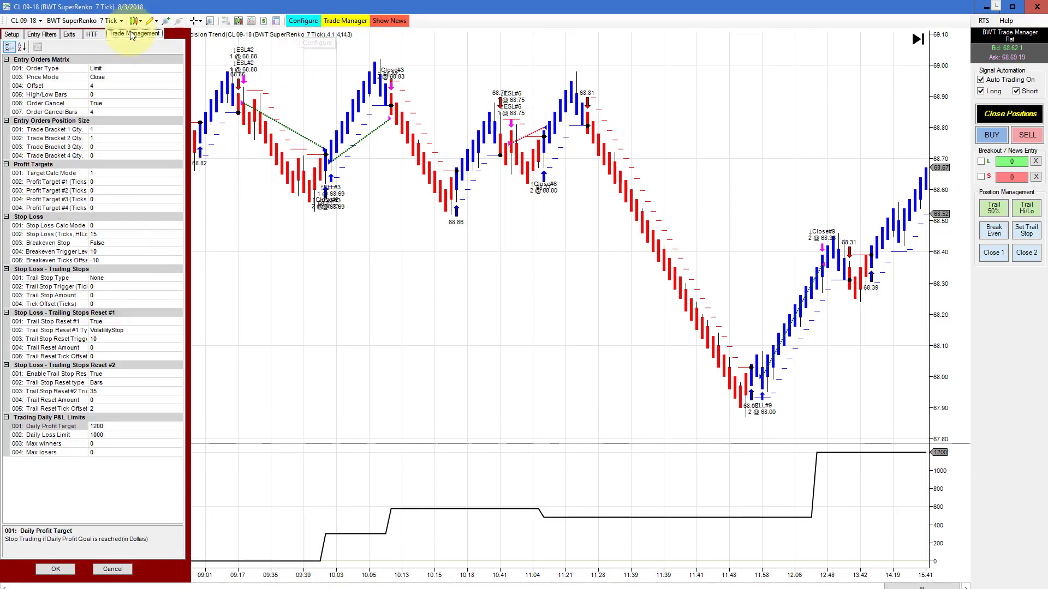
{"action": "left_click", "coordinate": [113, 569]}
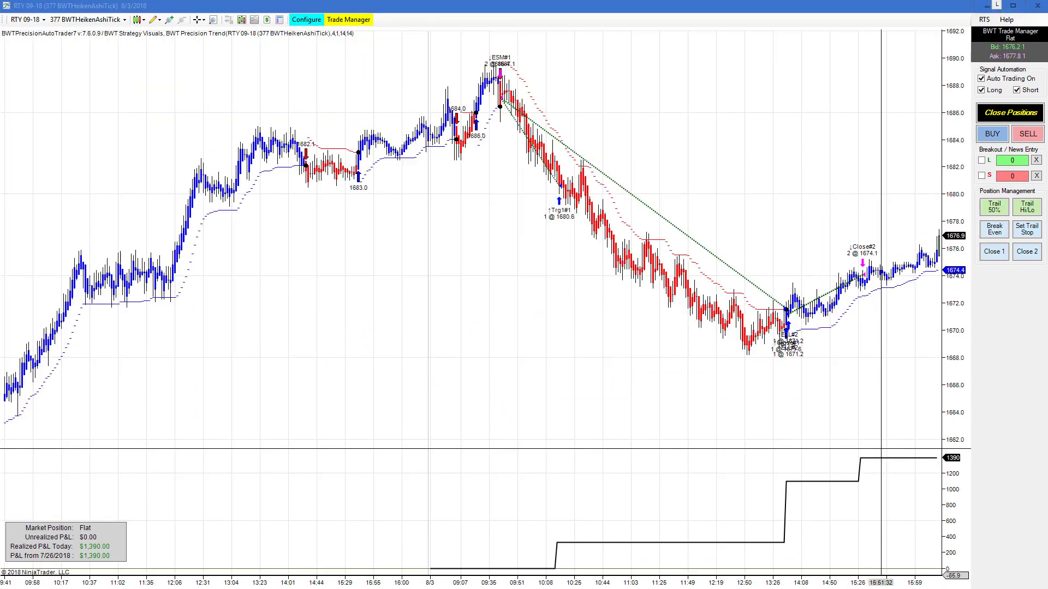
Widen the RTY chart bars, then review its Trade Management settings and cancel unchanged
{"action": "left_click_drag", "start_coordinate": [680, 582], "coordinate": [563, 583]}
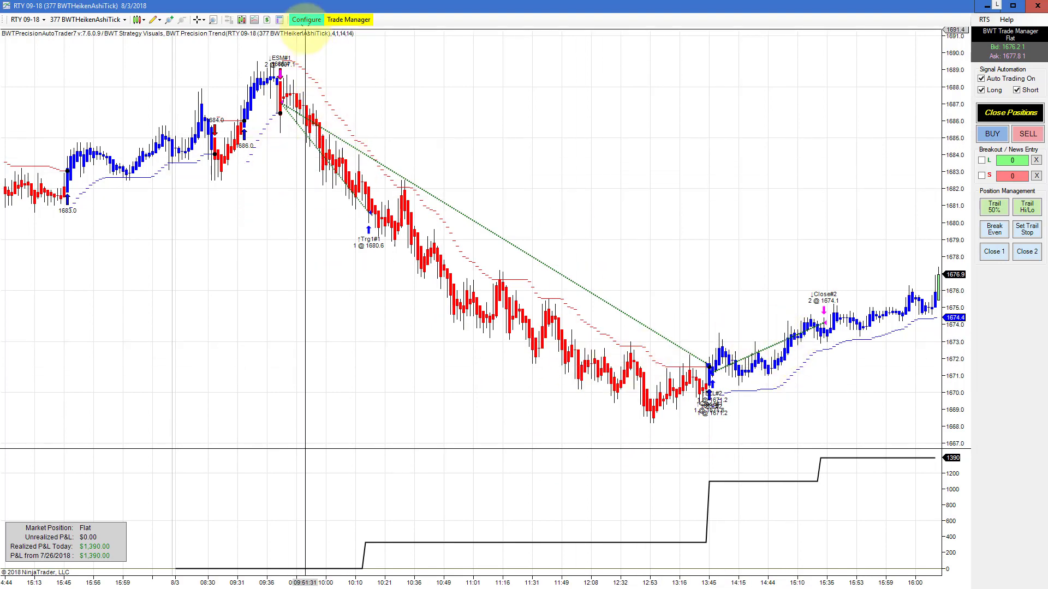
{"action": "left_click", "coordinate": [306, 19]}
{"action": "left_click", "coordinate": [127, 32]}
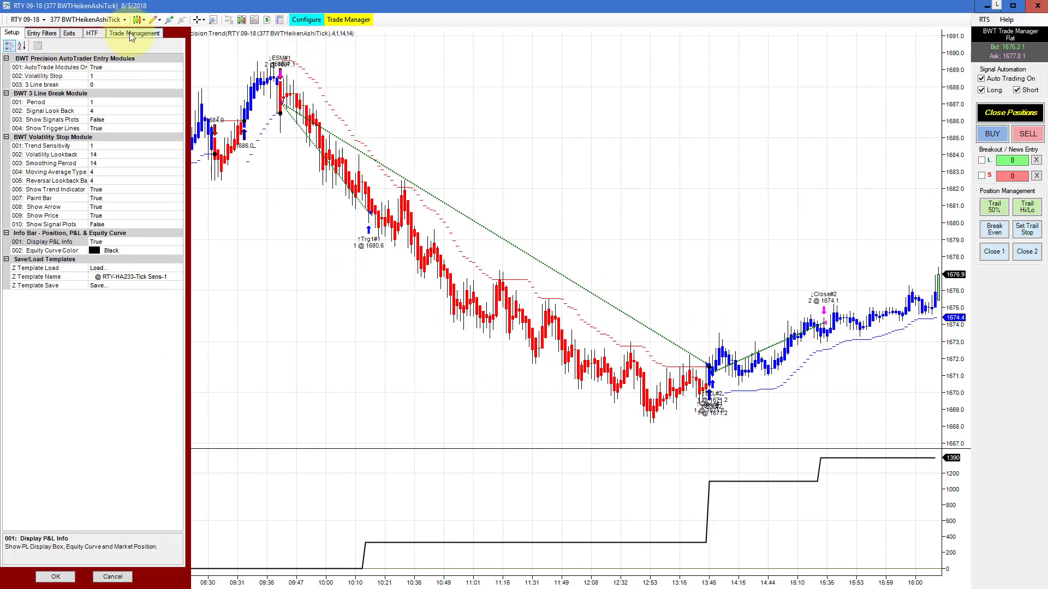
{"action": "left_click", "coordinate": [113, 577]}
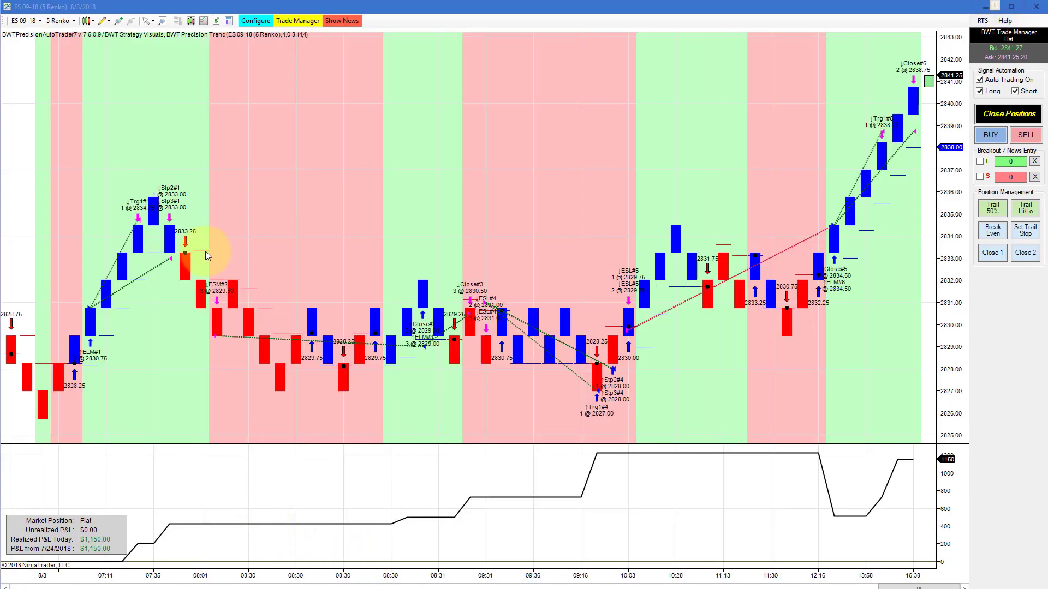
Review the ES strategy's Trade Management settings and cancel without changes
{"action": "left_click", "coordinate": [255, 22]}
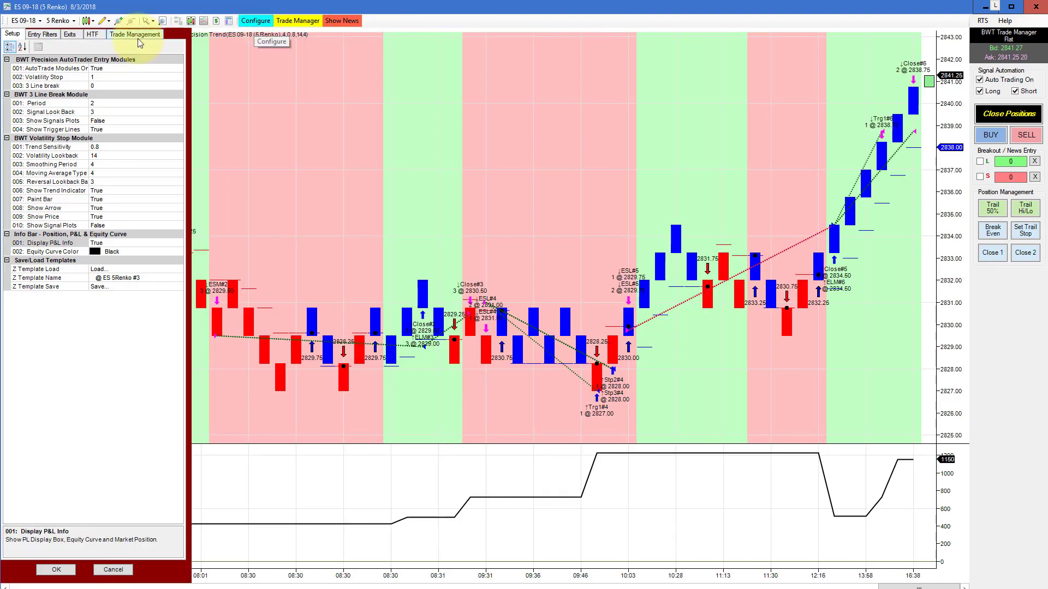
{"action": "left_click", "coordinate": [134, 34]}
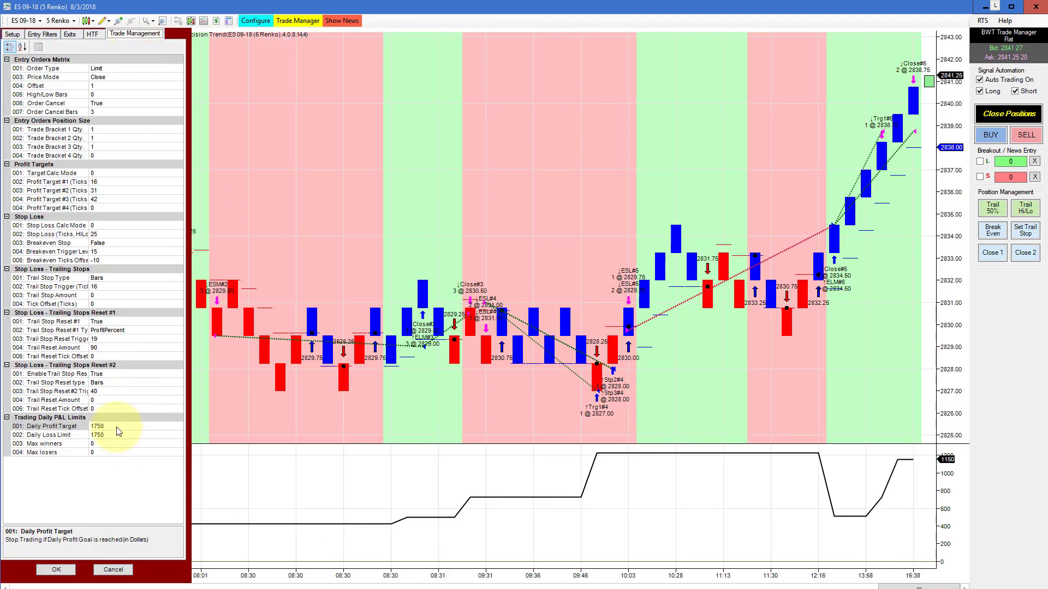
{"action": "left_click", "coordinate": [112, 571]}
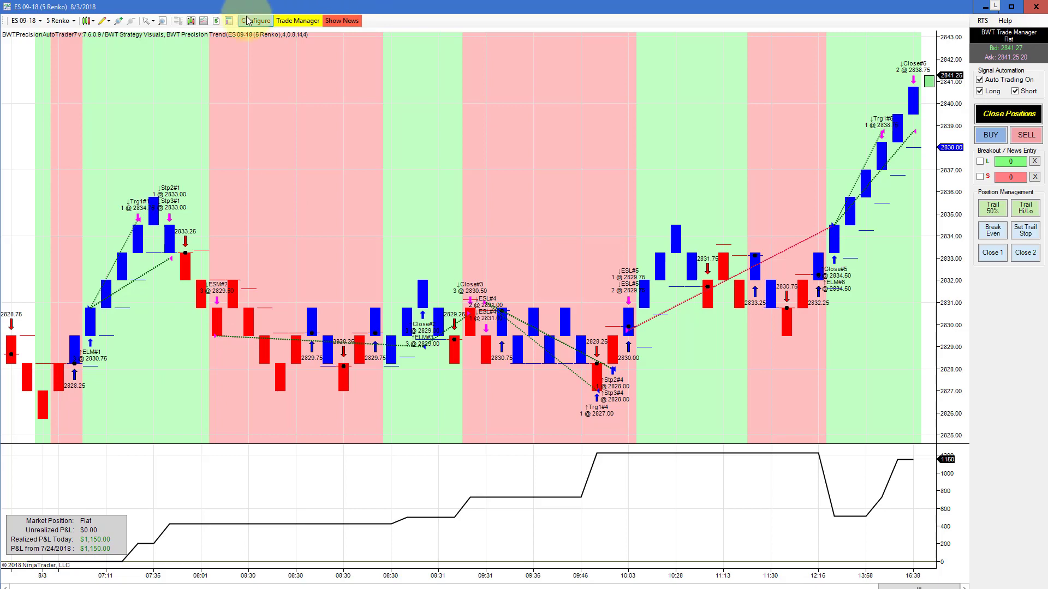
Reopen the ES strategy configuration, recheck Trade Management, and close the panel
{"action": "left_click", "coordinate": [178, 22]}
{"action": "left_click", "coordinate": [150, 33]}
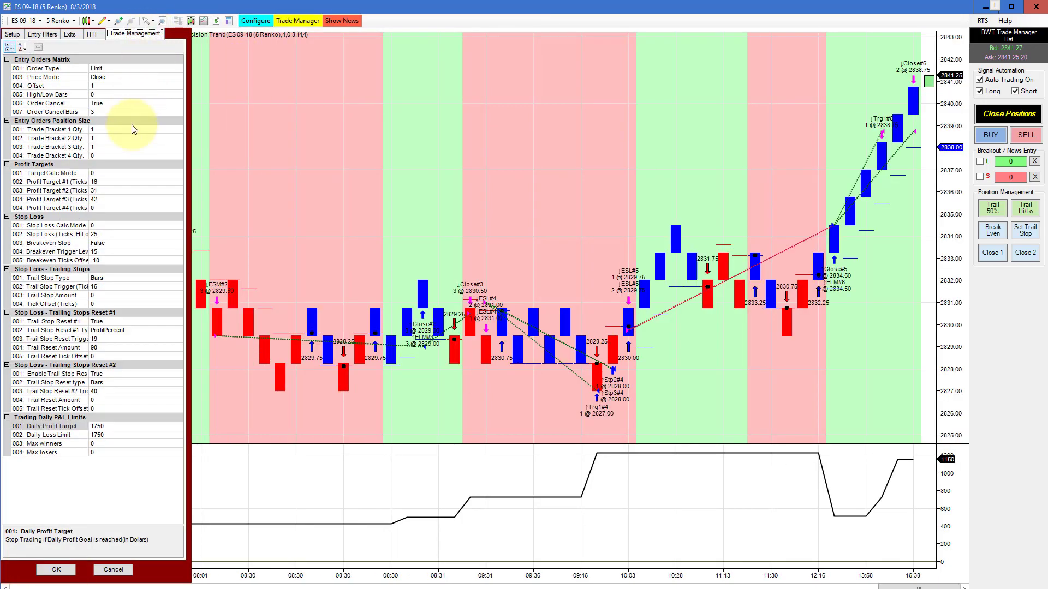
{"action": "left_click", "coordinate": [117, 570]}
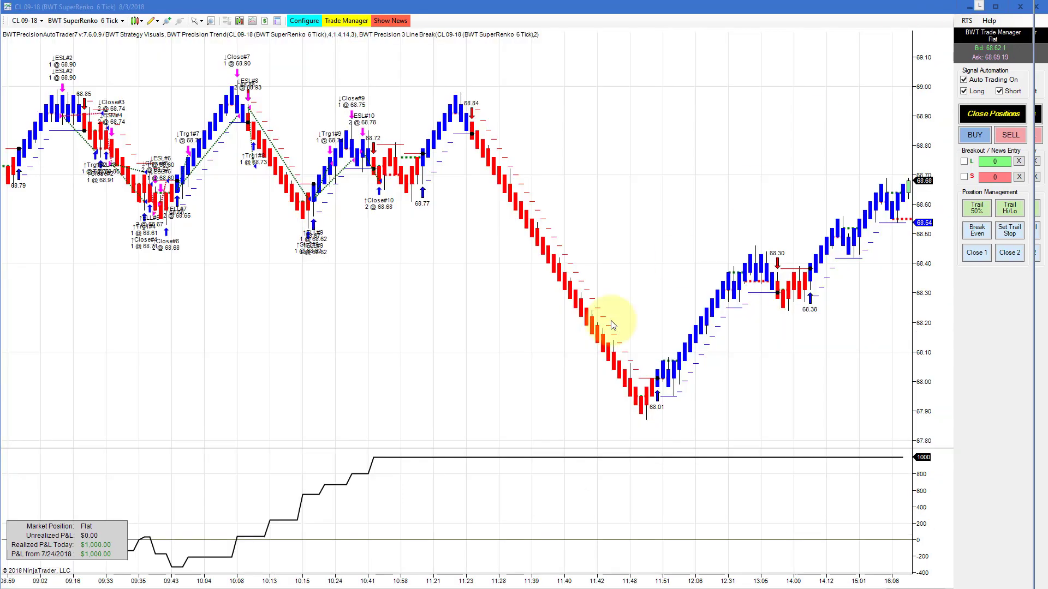
Pan the CL chart back, review its Trade Management settings unchanged, and close the CL chart
{"action": "left_click_drag", "start_coordinate": [199, 390], "coordinate": [423, 405]}
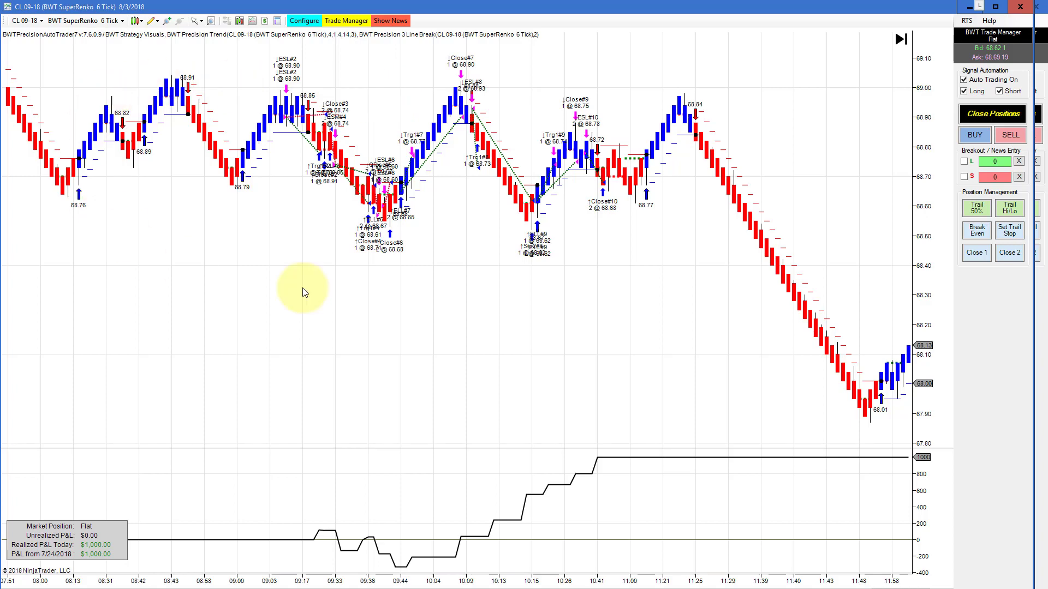
{"action": "left_click", "coordinate": [304, 20]}
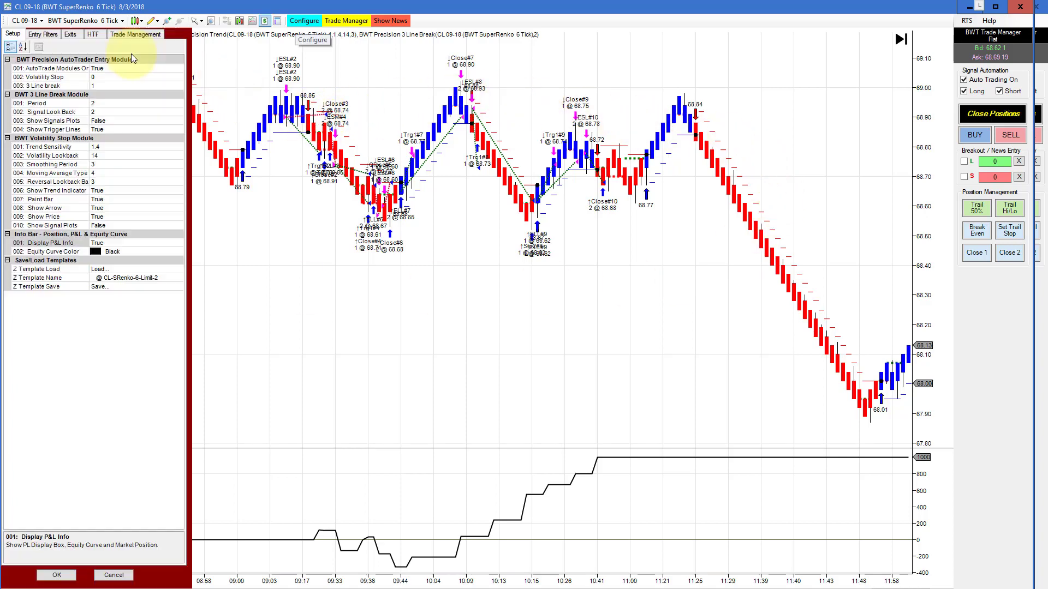
{"action": "left_click", "coordinate": [136, 34]}
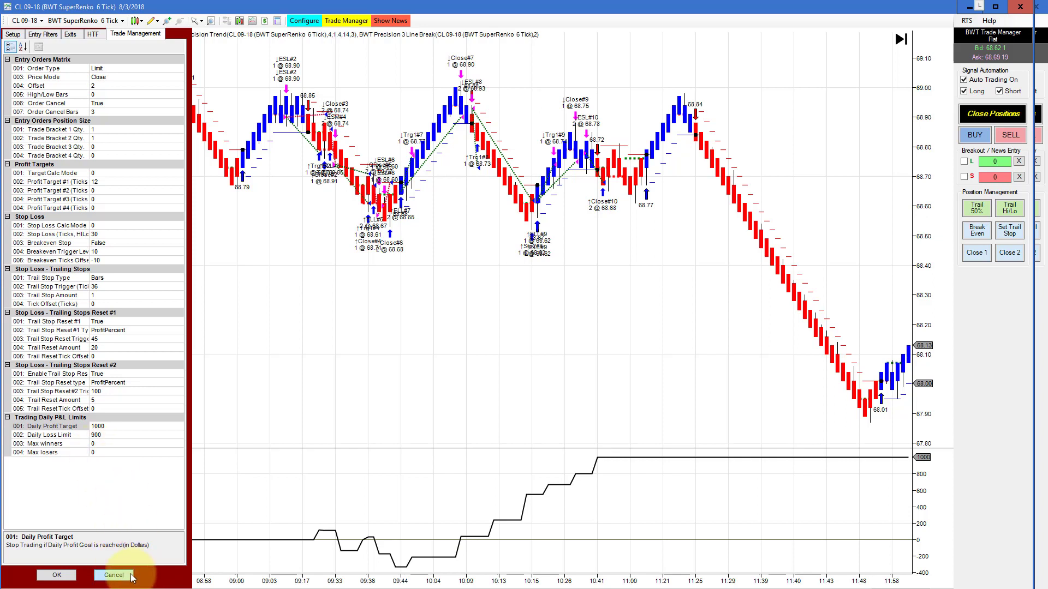
{"action": "left_click", "coordinate": [113, 575]}
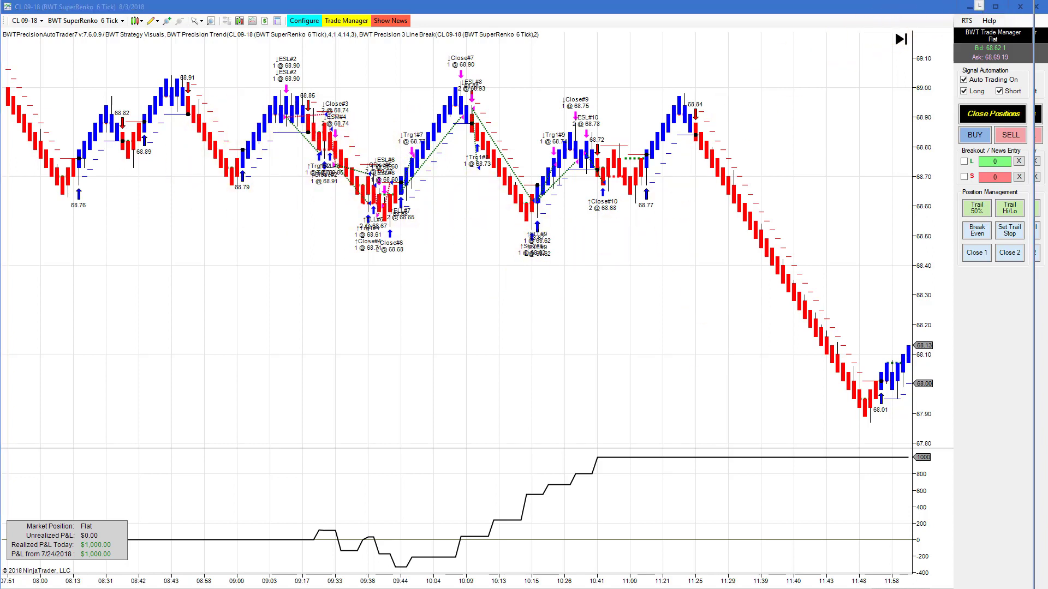
{"action": "left_click", "coordinate": [970, 7]}
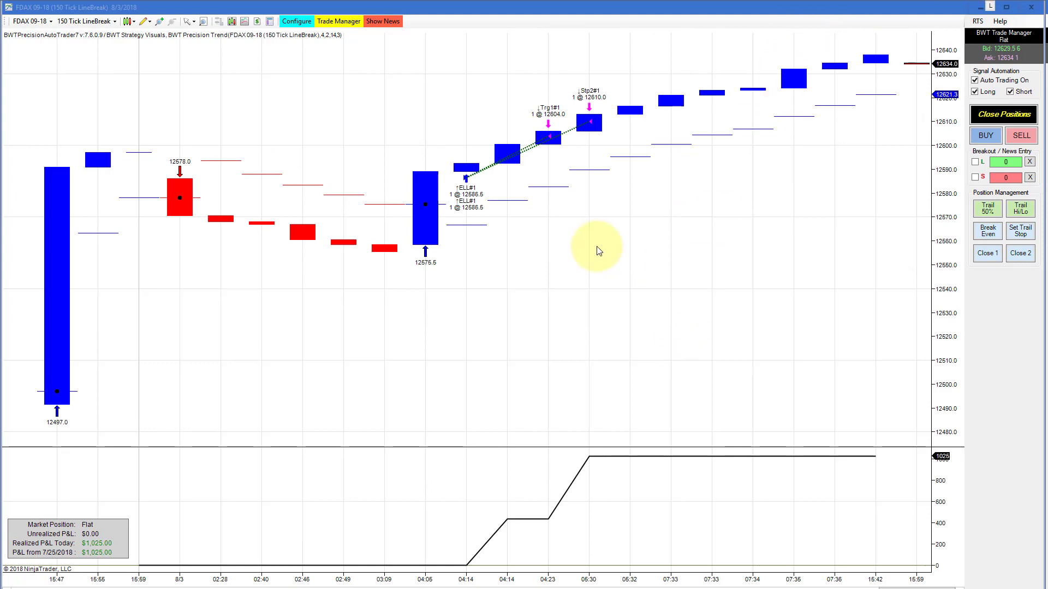